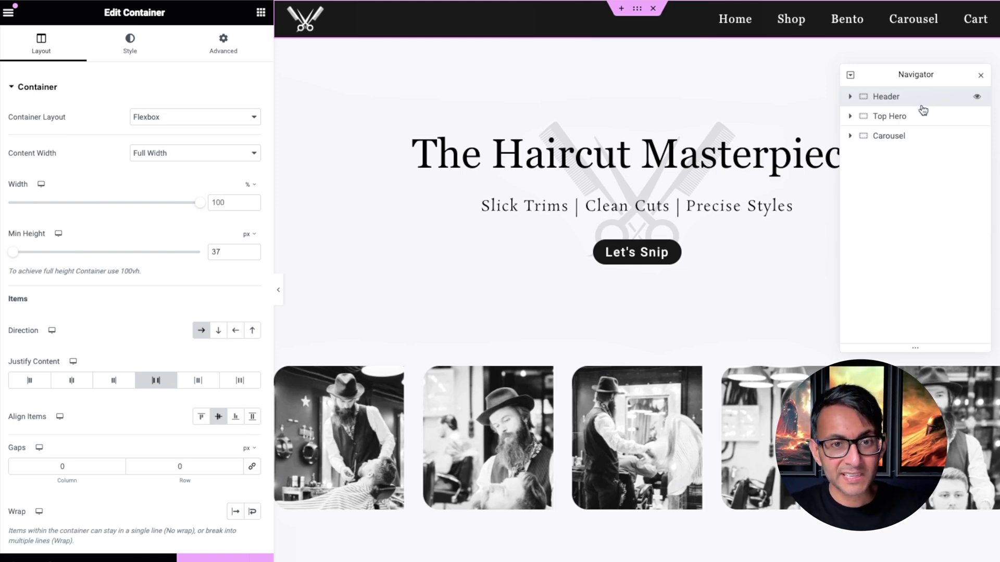
Expand Top Hero in the Navigator and select its 'Let's Snip' button, linked to '#'
click(919, 117)
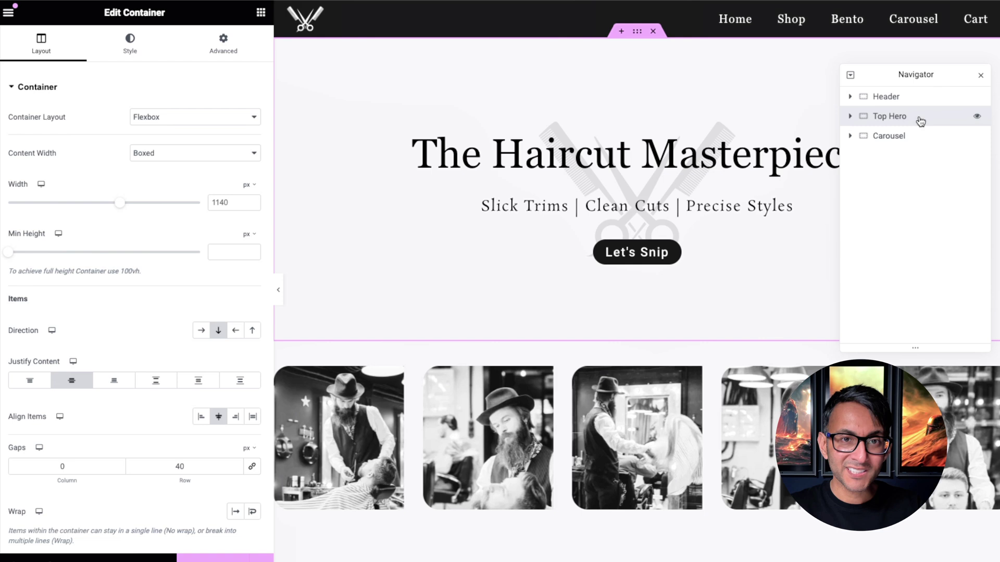
click(850, 117)
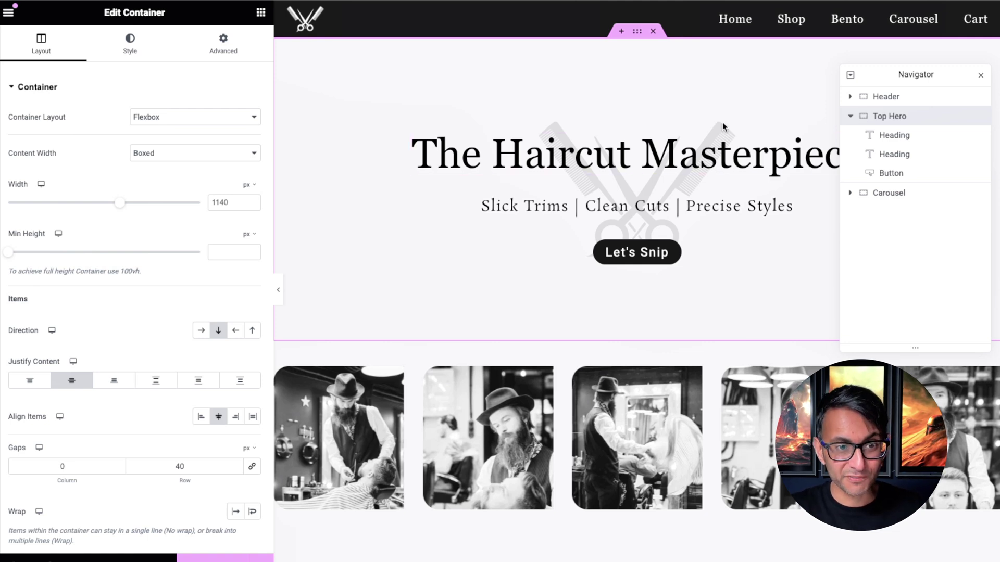
click(891, 136)
click(900, 170)
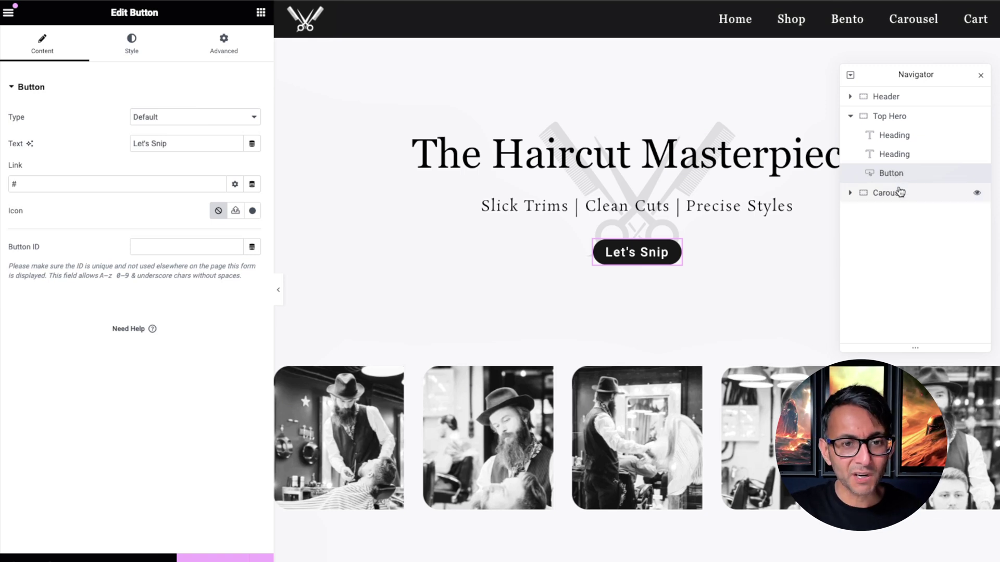
Expand the Carousel container and select the inner Carousel widget to show its 30 px slide gap
click(895, 192)
scroll(655, 413, down, 3)
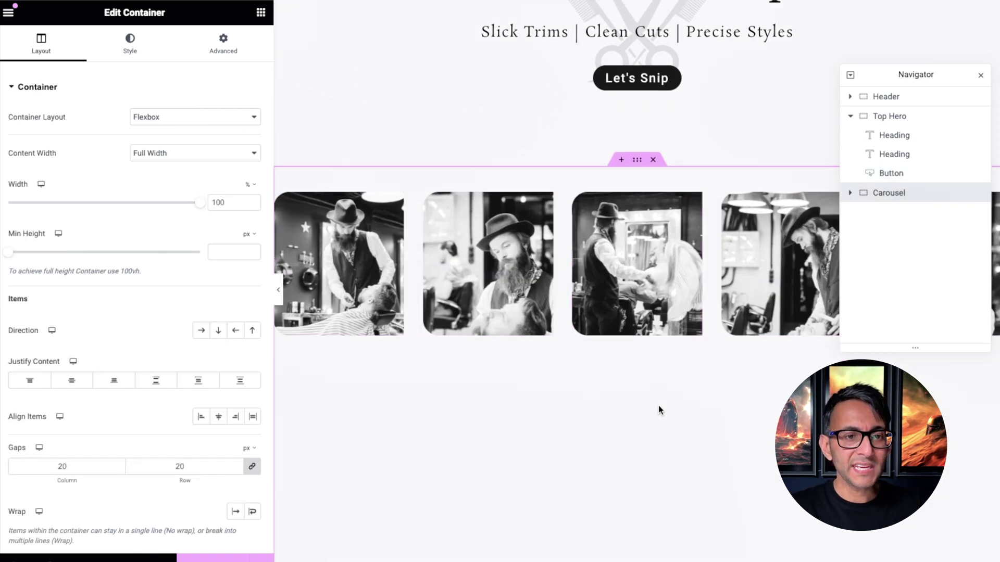
scroll(658, 406, up, 1)
click(850, 193)
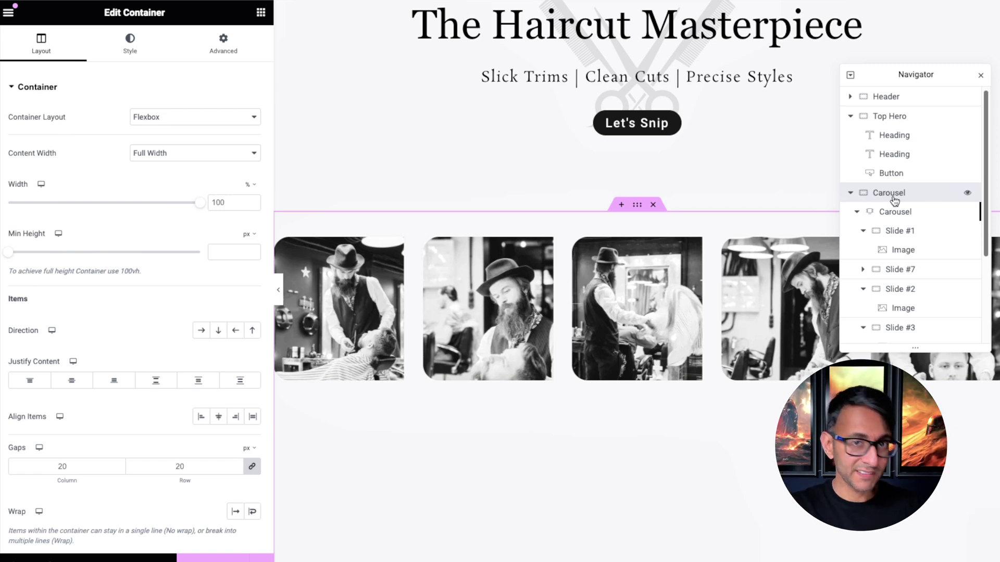
click(909, 213)
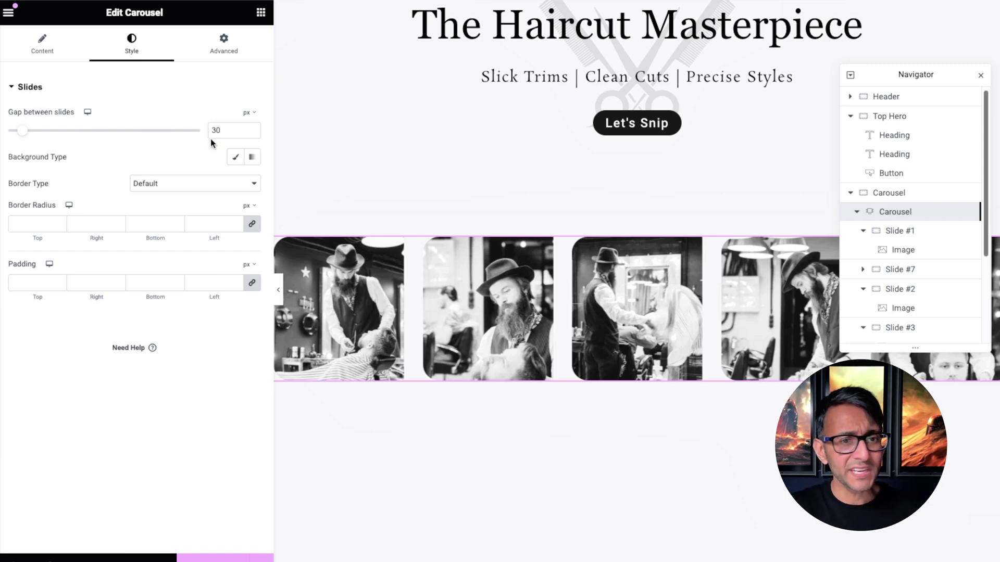
Review the carousel's seven-slide list and drag the Navigator beside the settings panel
click(44, 45)
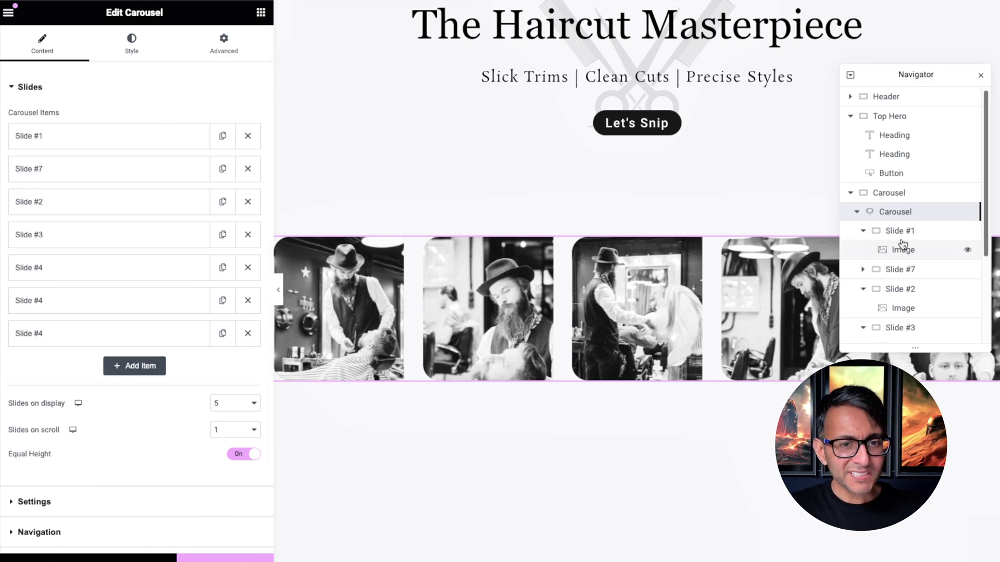
click(913, 194)
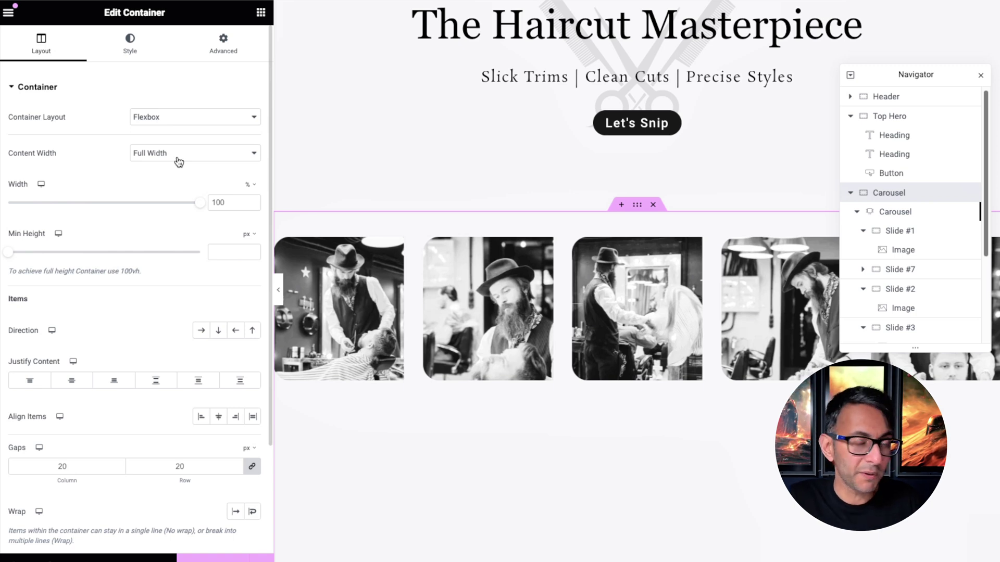
click(885, 212)
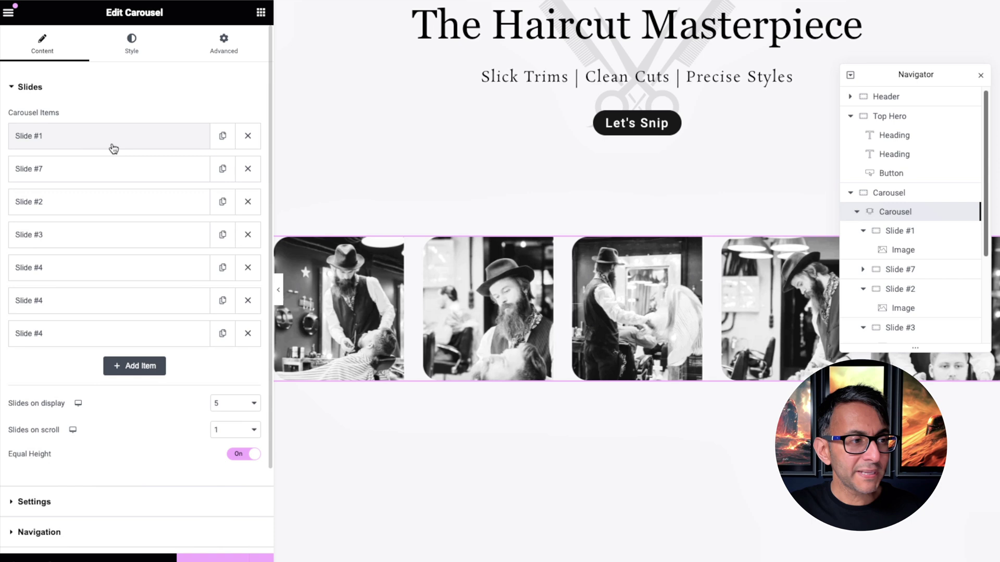
drag(926, 73, 386, 95)
Inspect Slide #1's image: Barber001 photo at Full resolution, leaving the media library unchanged
click(371, 250)
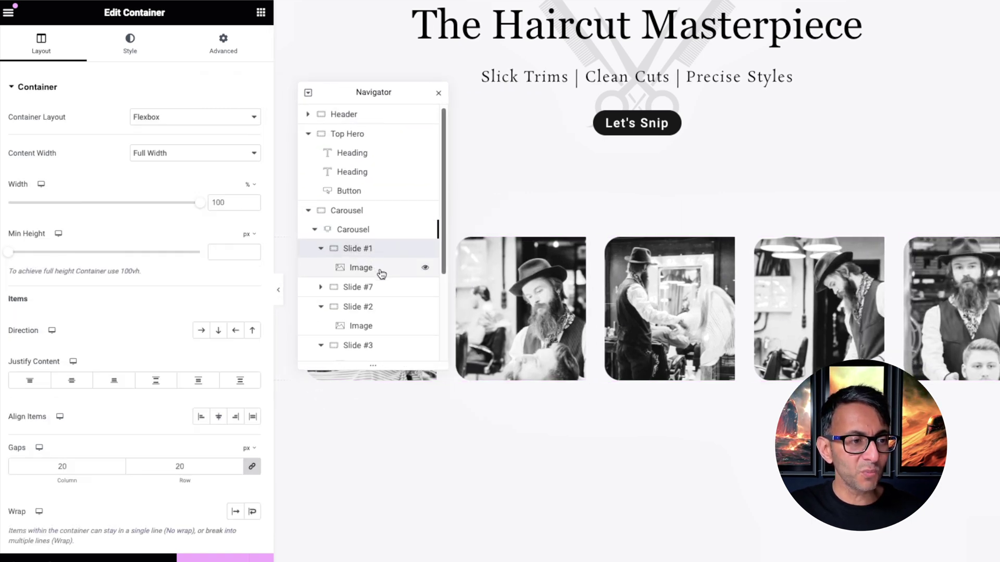
click(235, 44)
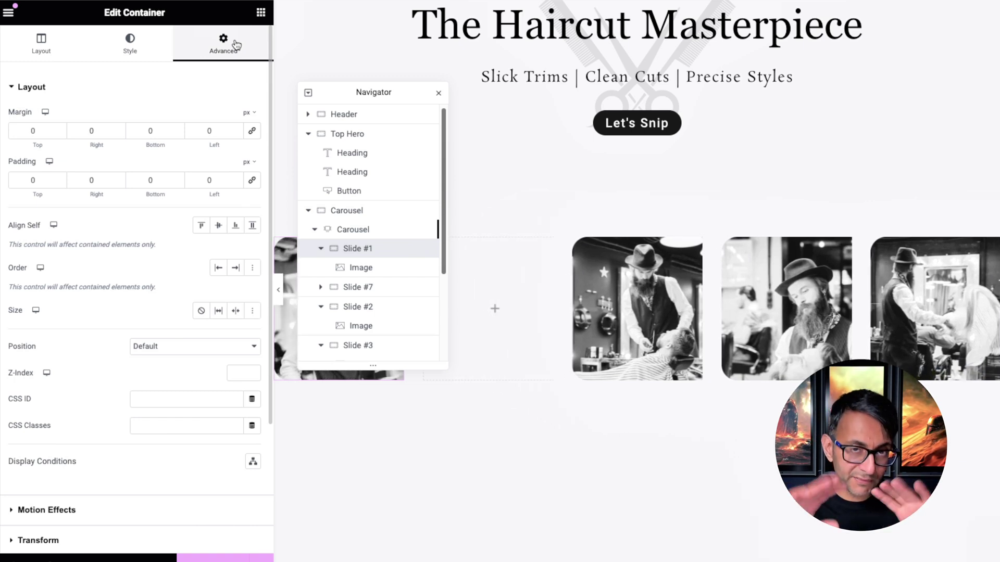
click(366, 270)
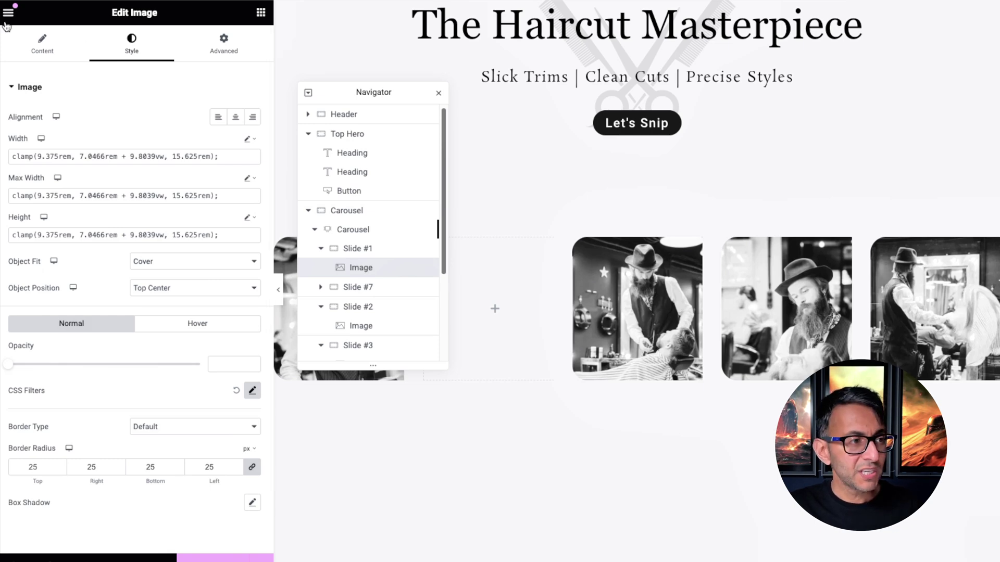
click(78, 41)
click(191, 180)
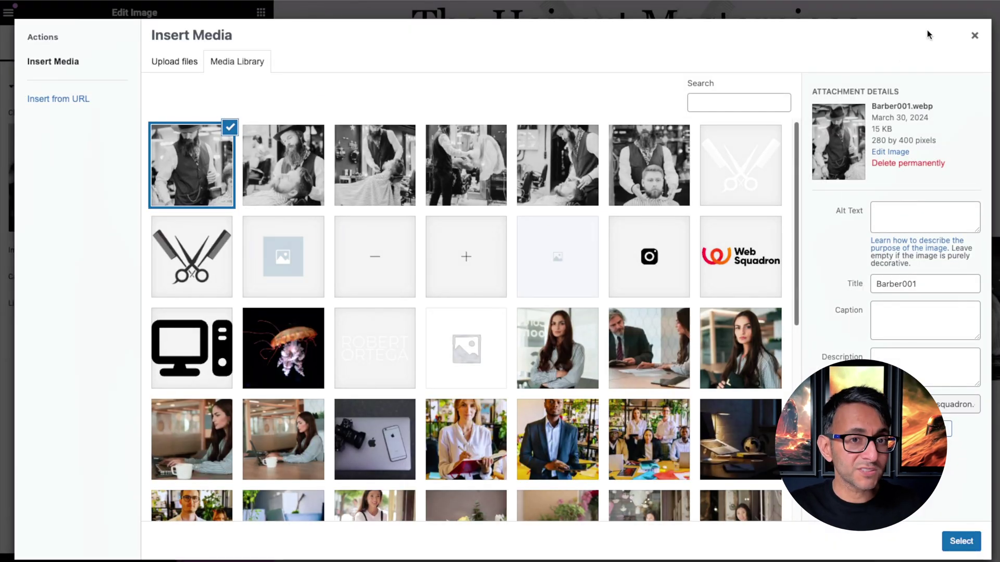
click(974, 36)
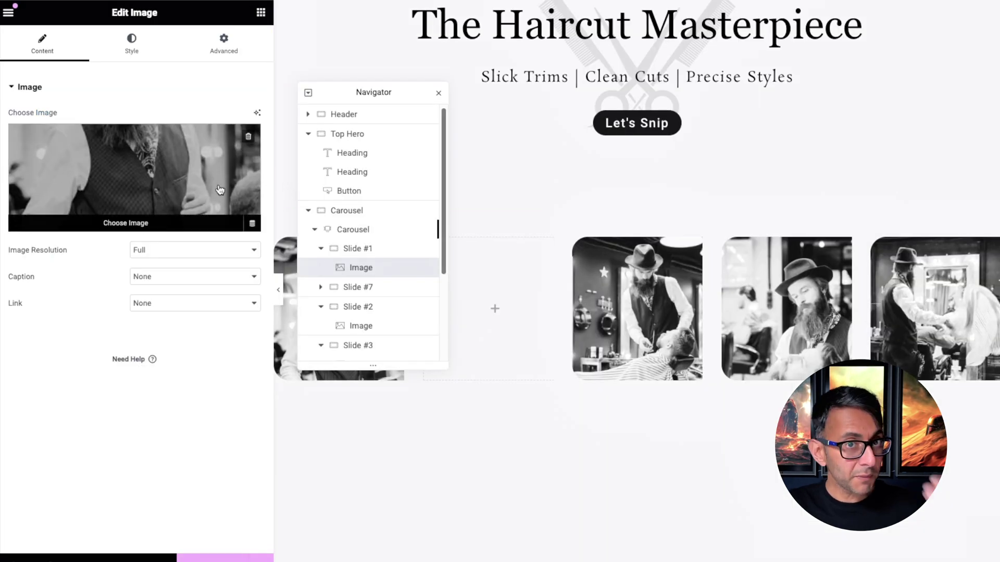
Show the image's Style settings: clamp-based width and height, cover fit, 25 px corner radius
click(130, 43)
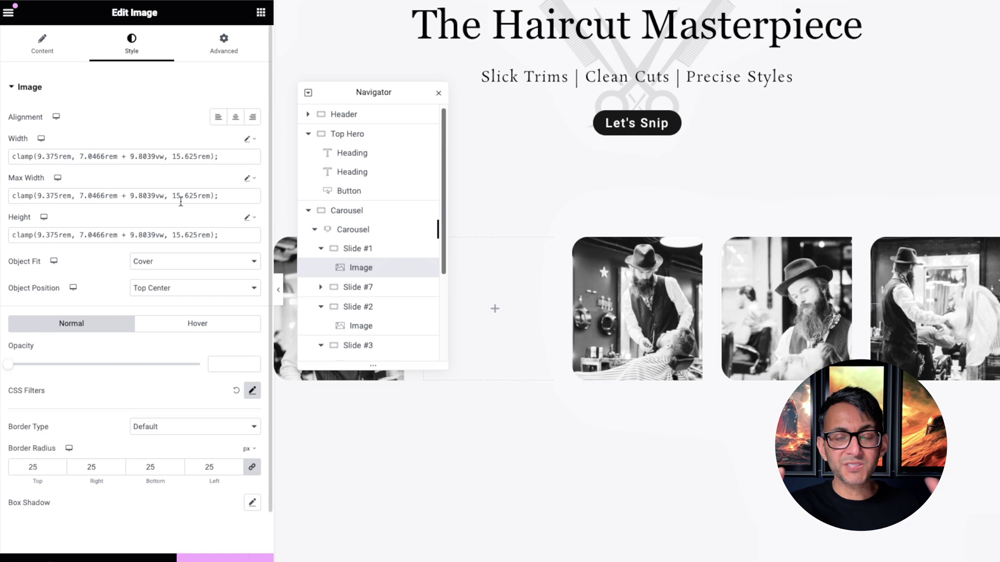
Expand Slide #7 and its empty Container to view the container's background video settings
click(320, 287)
click(345, 310)
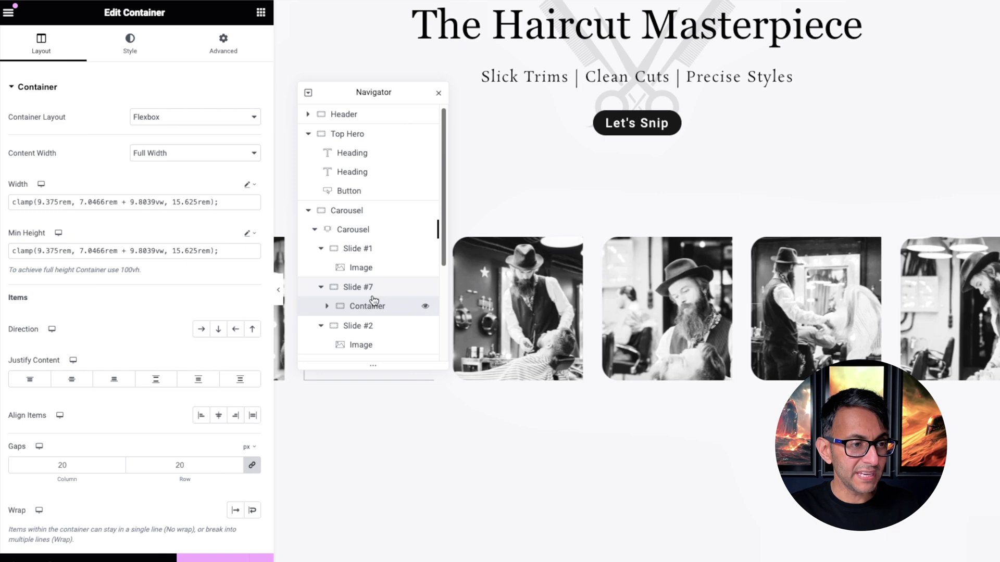
click(326, 306)
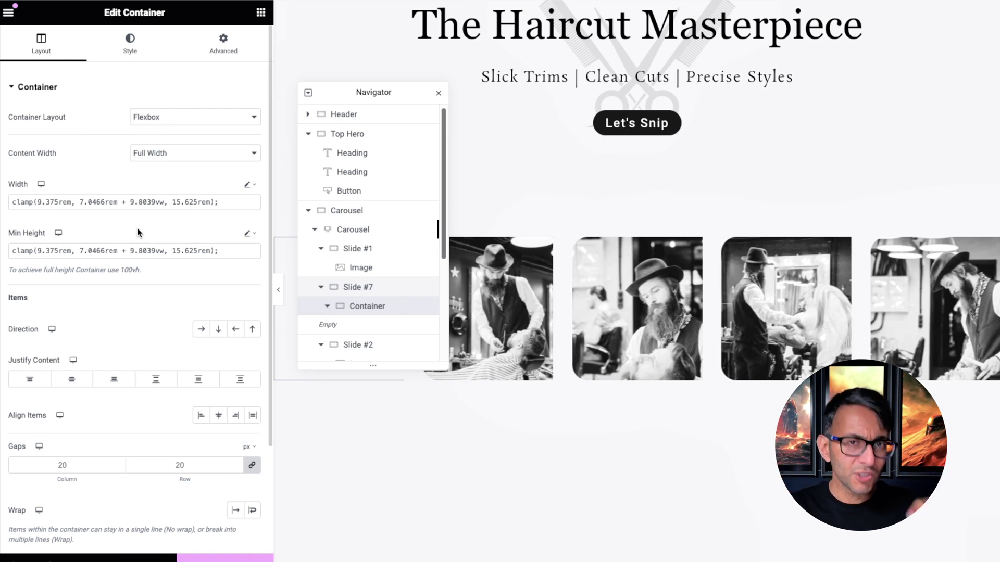
click(134, 54)
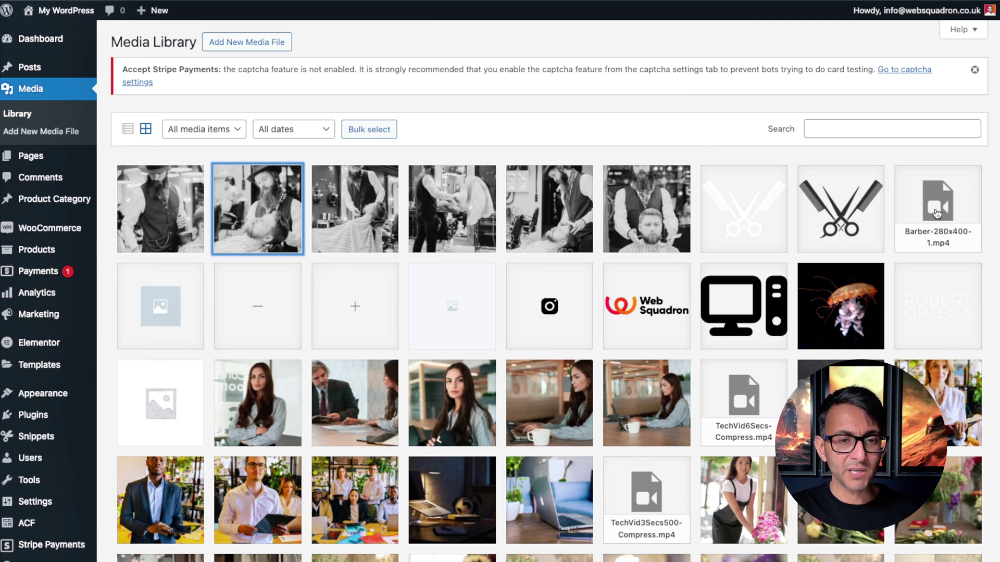
Step through the Barber001, Barber006 and Barber005 photo details (280×400 webp), then close them
click(162, 213)
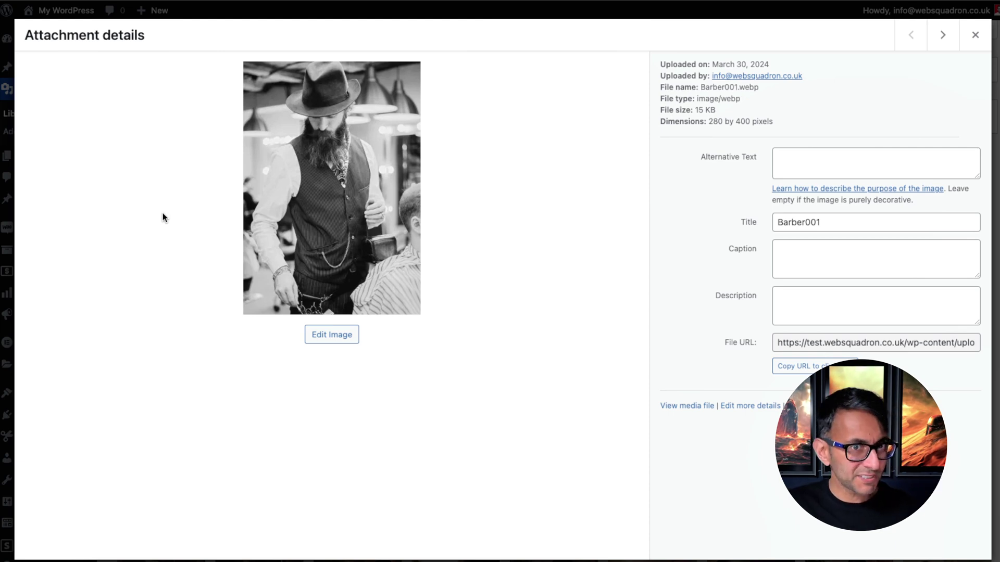
click(943, 42)
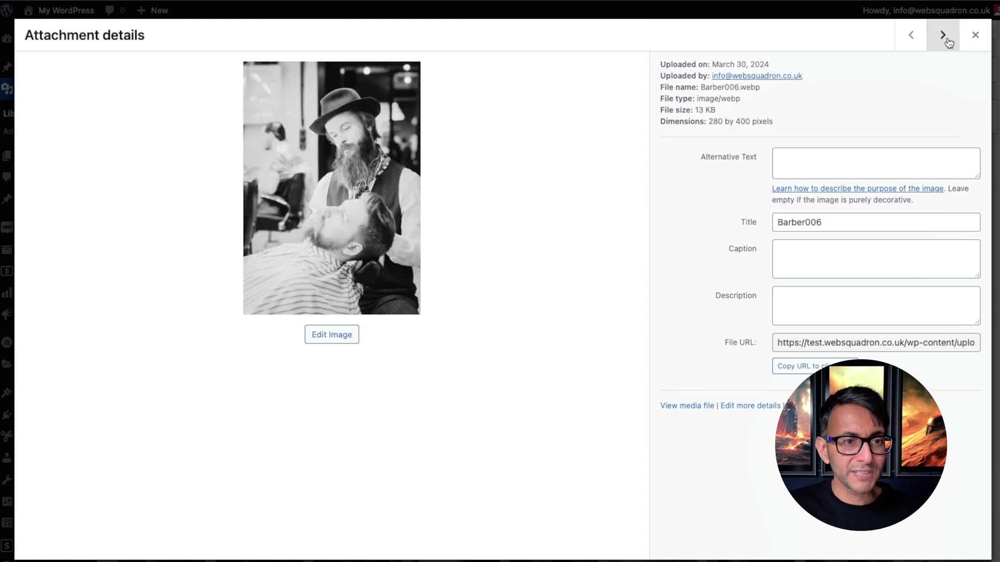
click(944, 42)
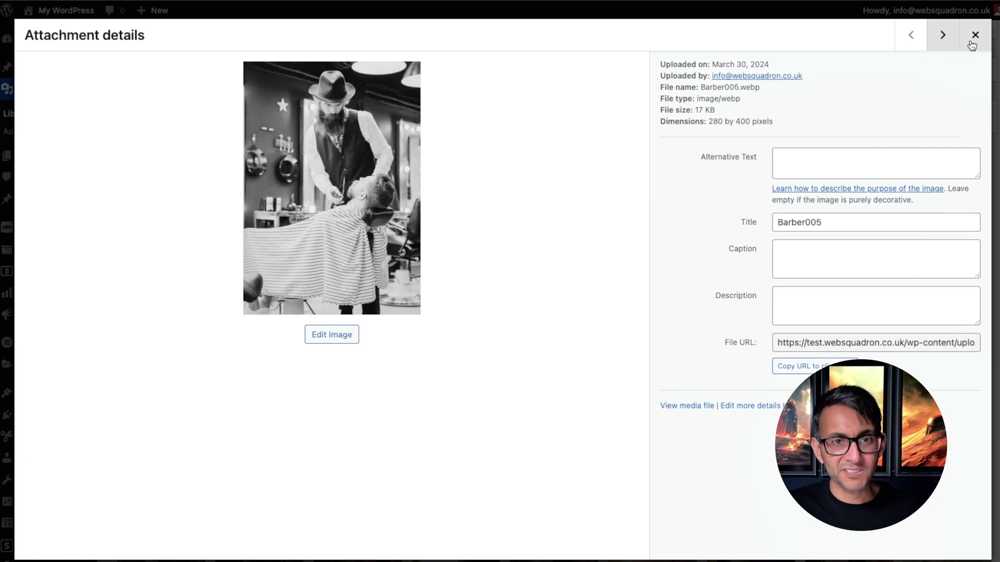
click(976, 39)
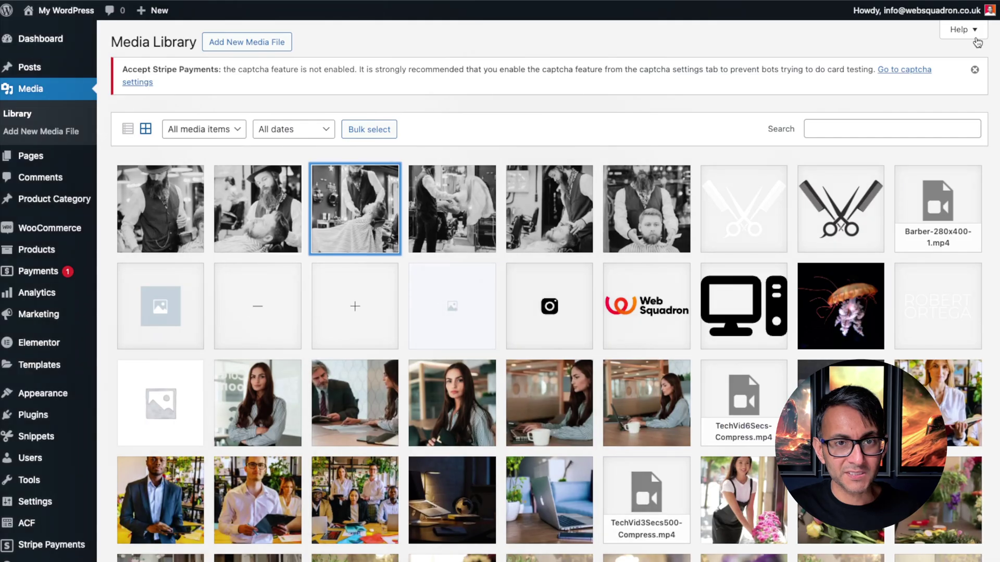
Open the Barber-280x400-1.mp4 details: a 141 KB, 4-second video/mp4
click(940, 208)
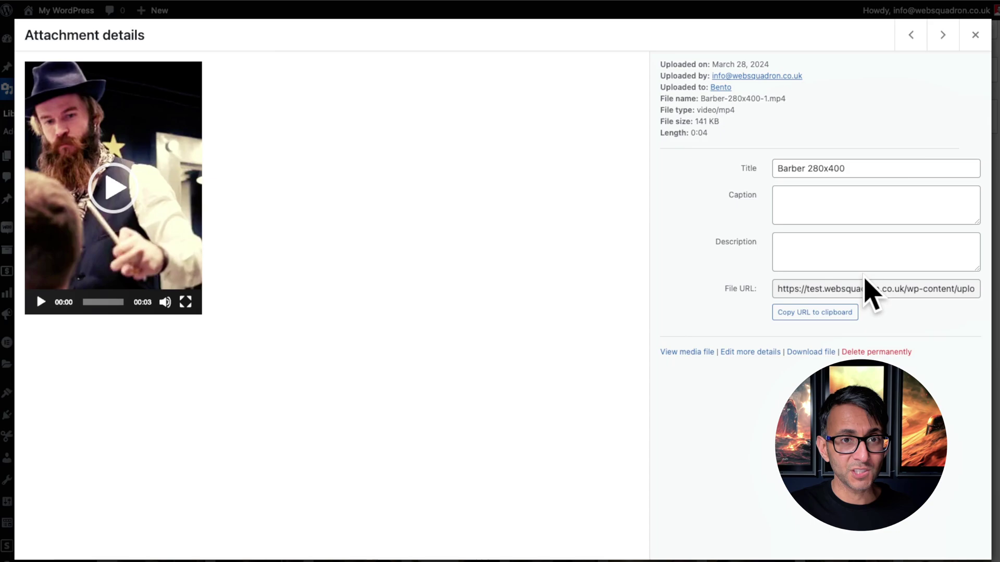
Close the Barber-280x400-1.mp4 attachment details
click(975, 35)
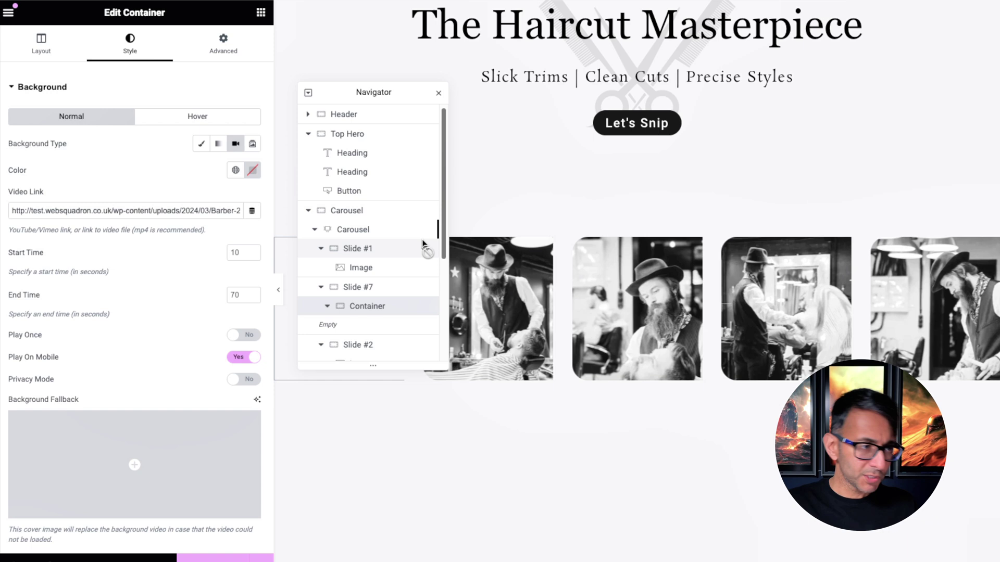
click(360, 232)
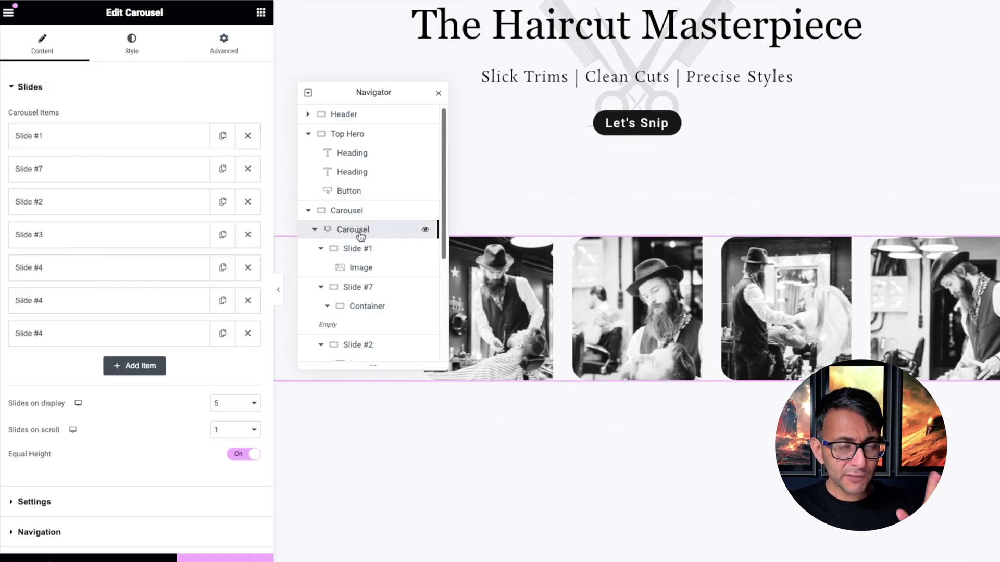
click(130, 50)
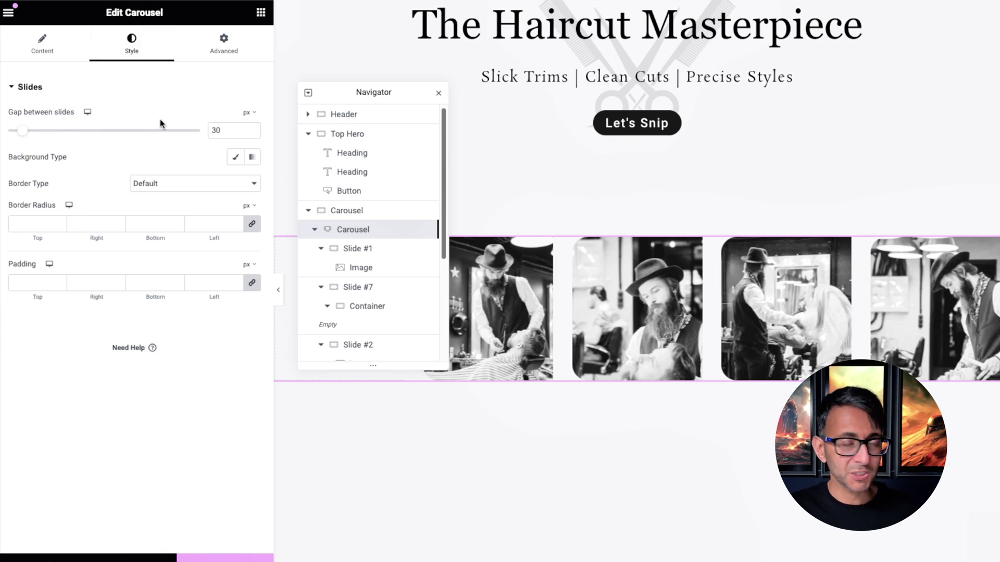
click(40, 46)
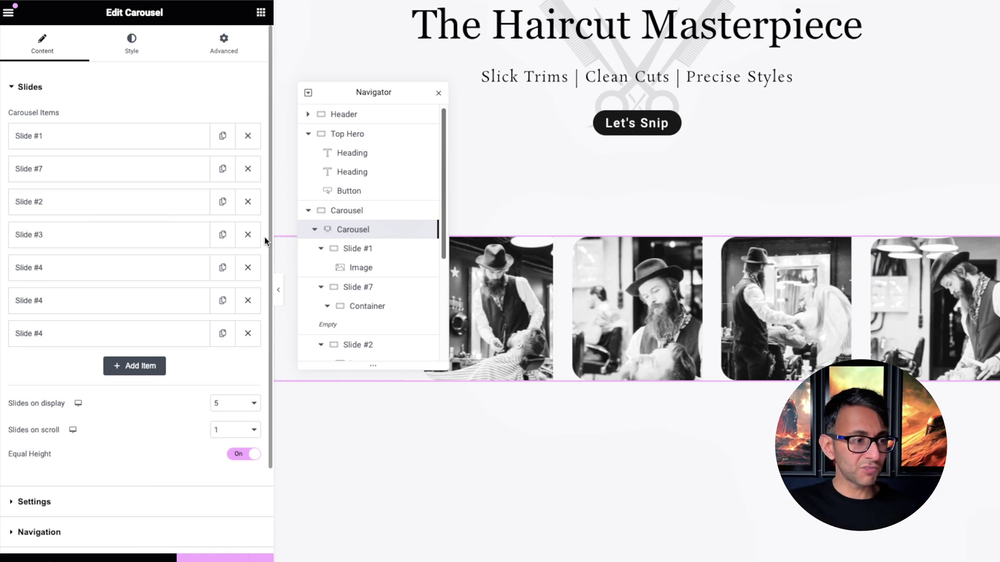
scroll(285, 282, down, 1)
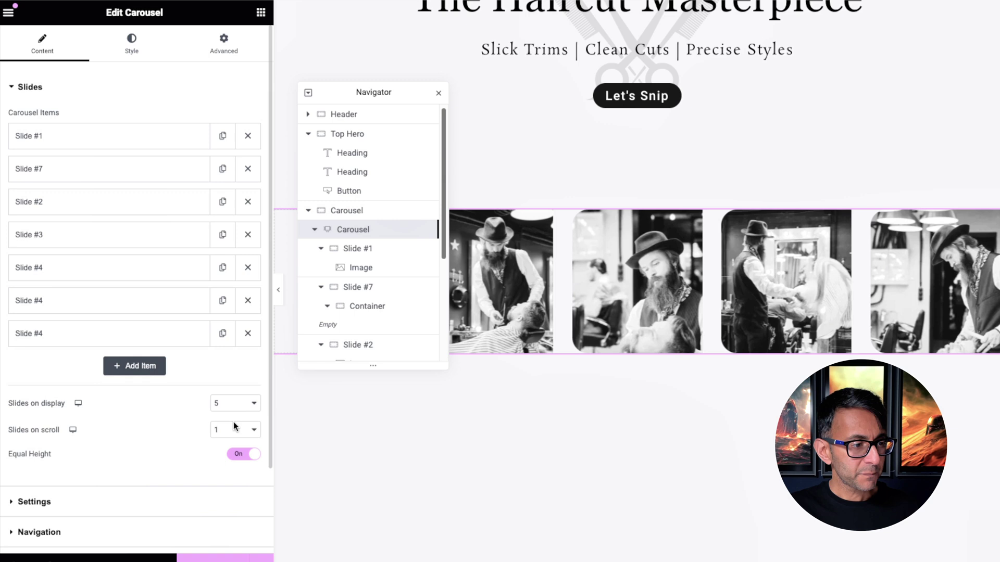
Check the carousel in Tablet Portrait and Mobile Portrait previews, then switch back to Desktop
click(122, 559)
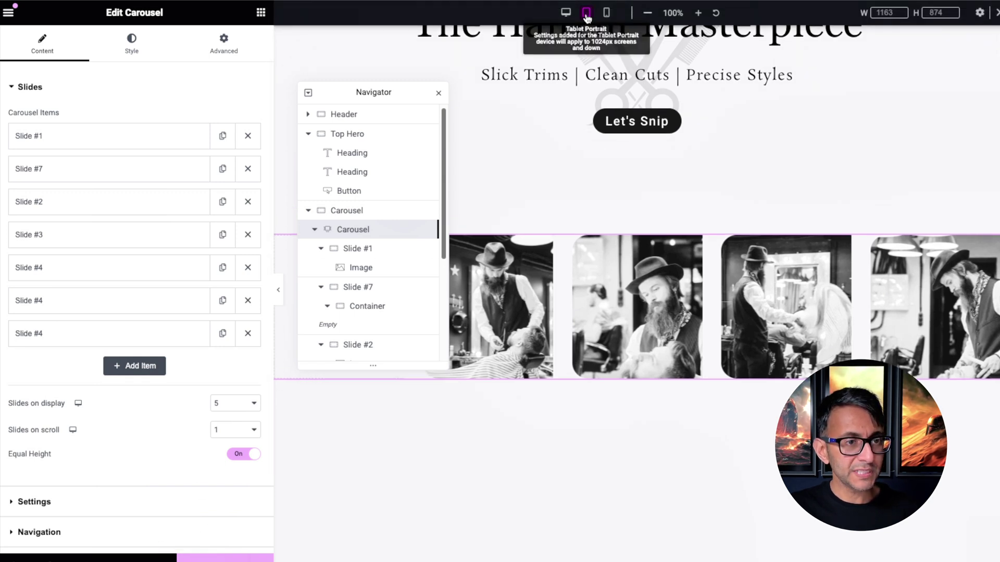
click(587, 16)
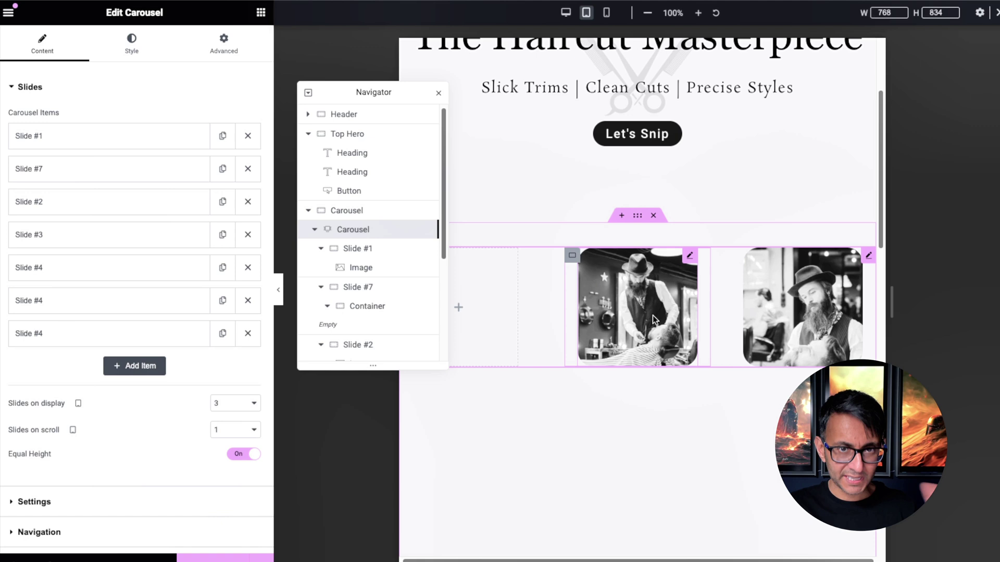
click(606, 13)
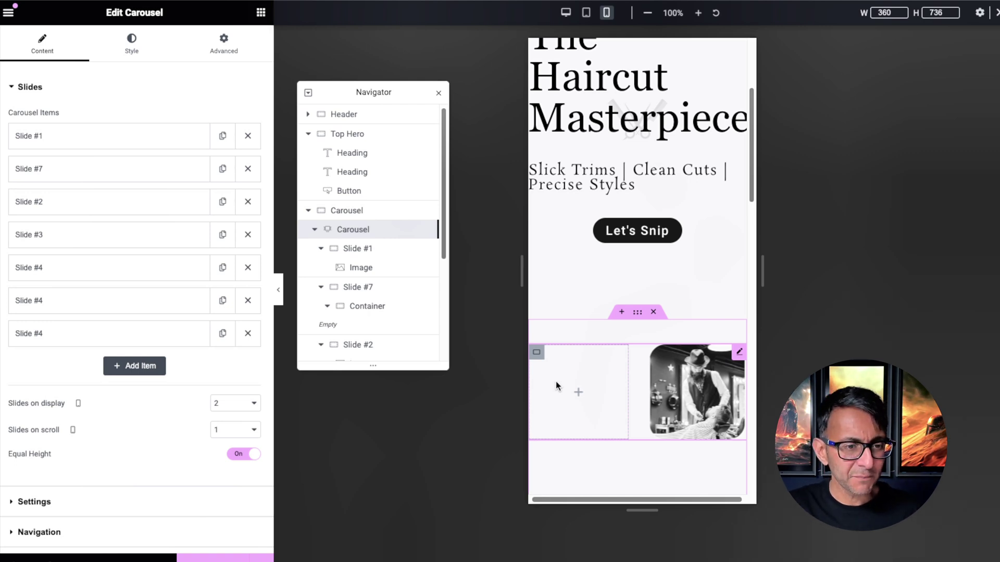
click(565, 13)
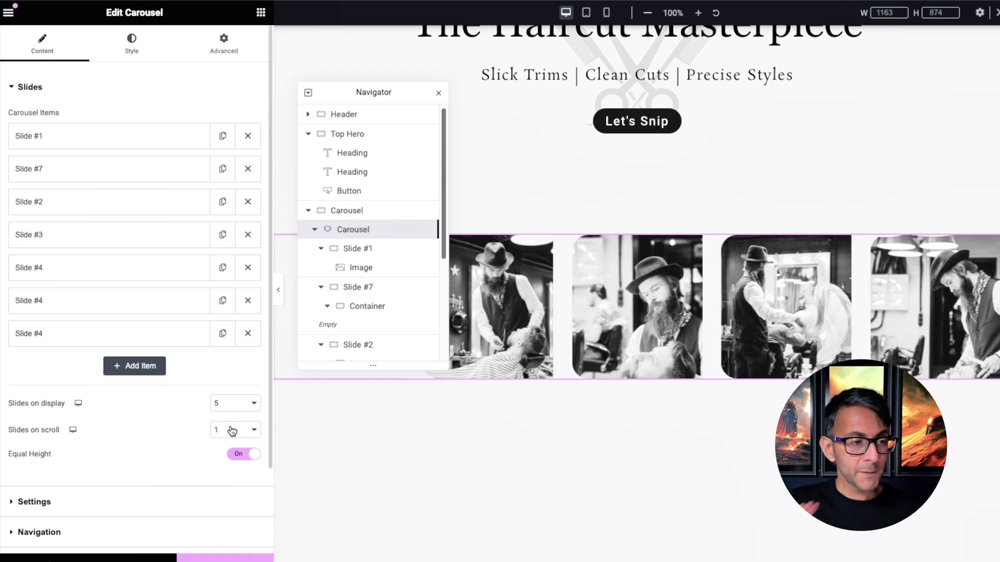
scroll(232, 430, down, 1)
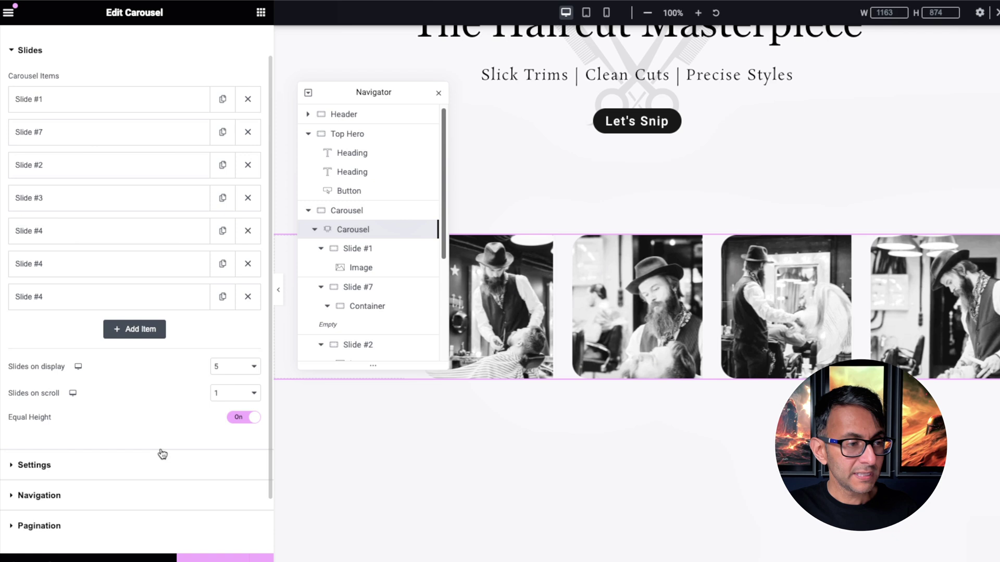
scroll(203, 454, down, 2)
Expand the carousel's option sections, try dot pagination, then set pagination back to none
click(129, 405)
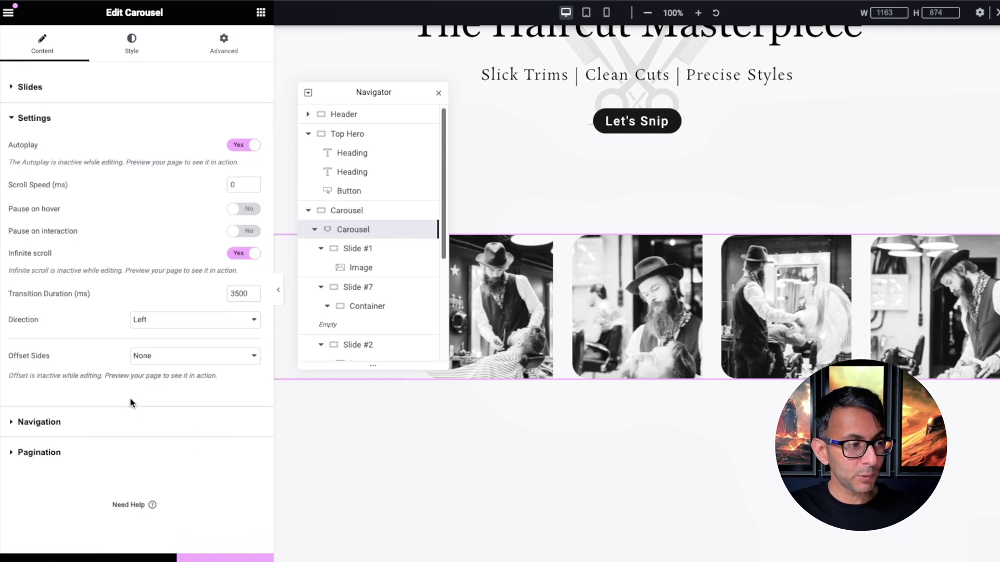
click(138, 421)
click(118, 218)
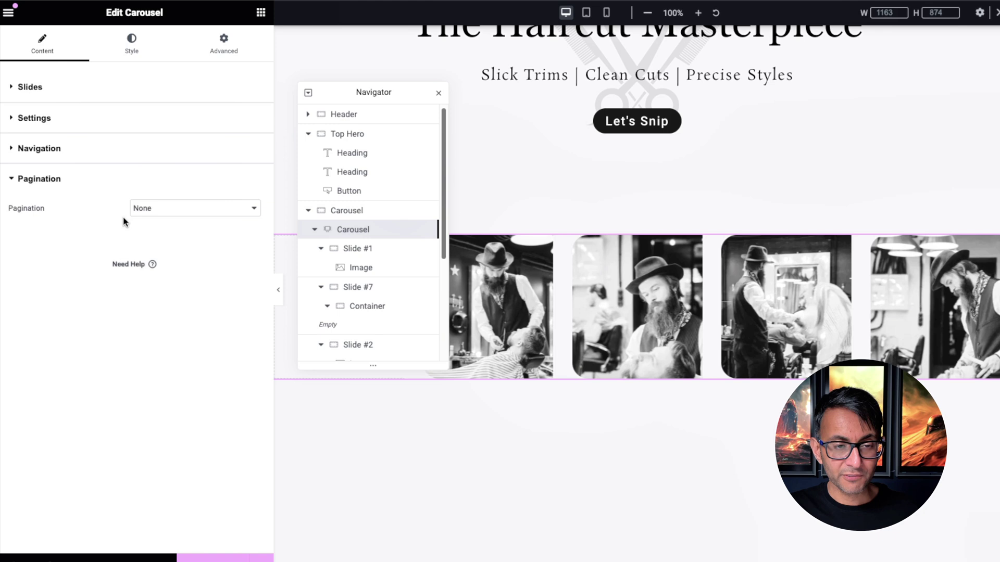
click(156, 212)
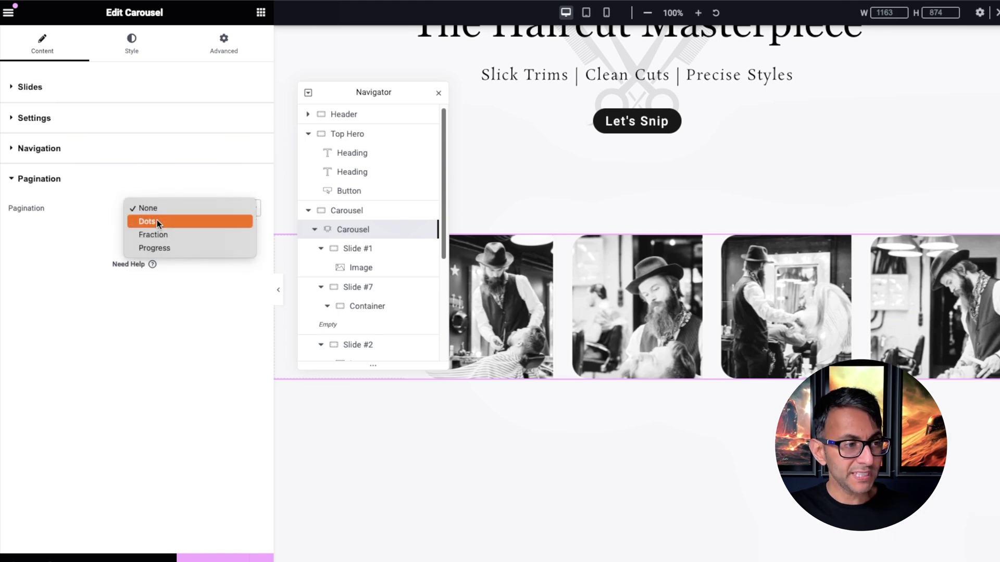
click(210, 220)
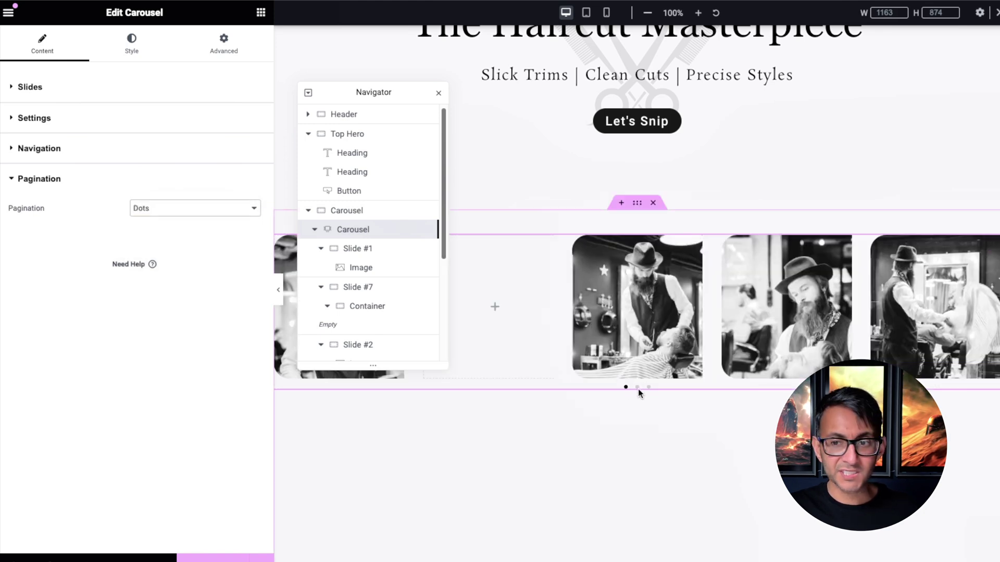
click(170, 207)
click(149, 195)
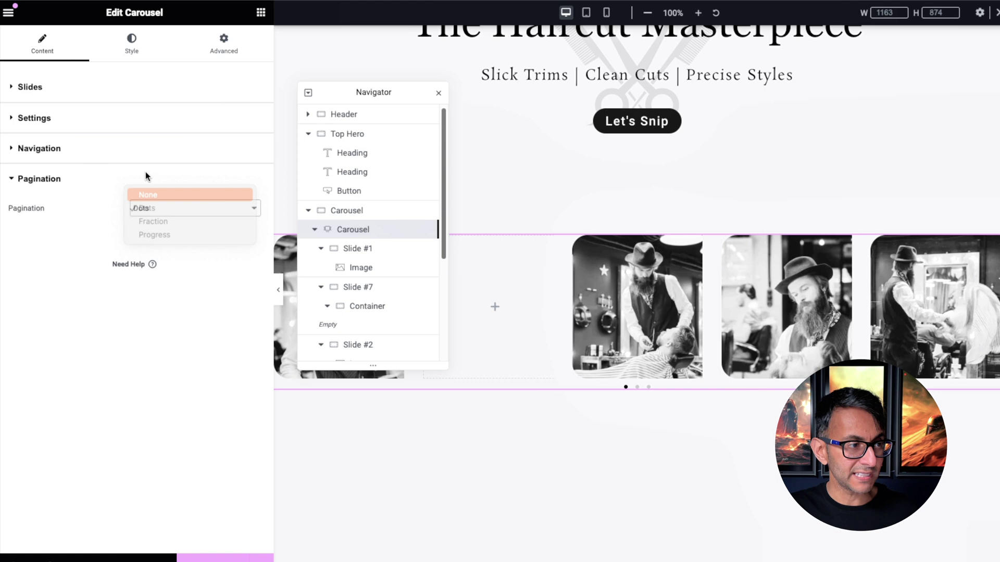
Show previous/next arrows, hide them again, and bring up the autoplay and scrolling settings
click(145, 152)
click(250, 177)
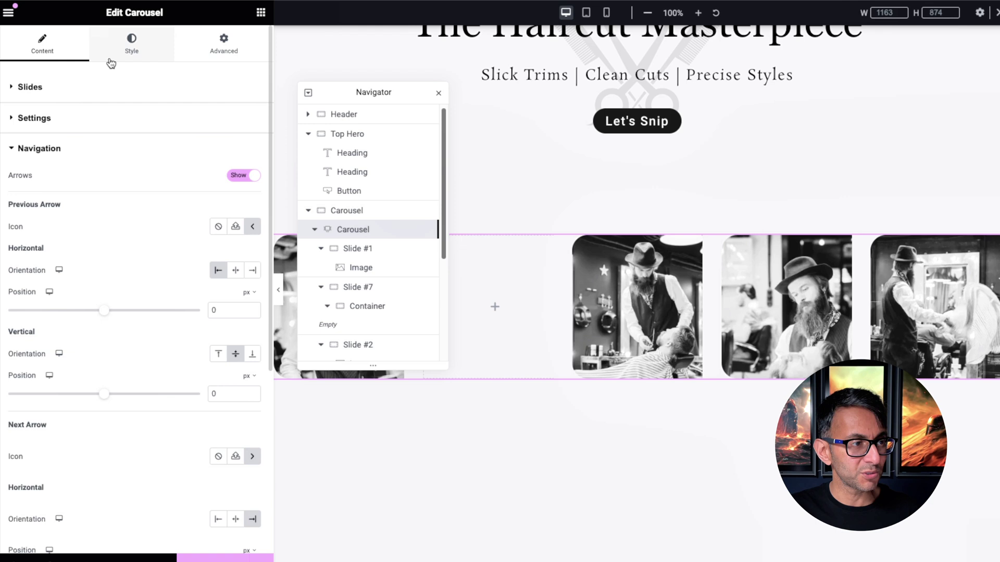
click(241, 175)
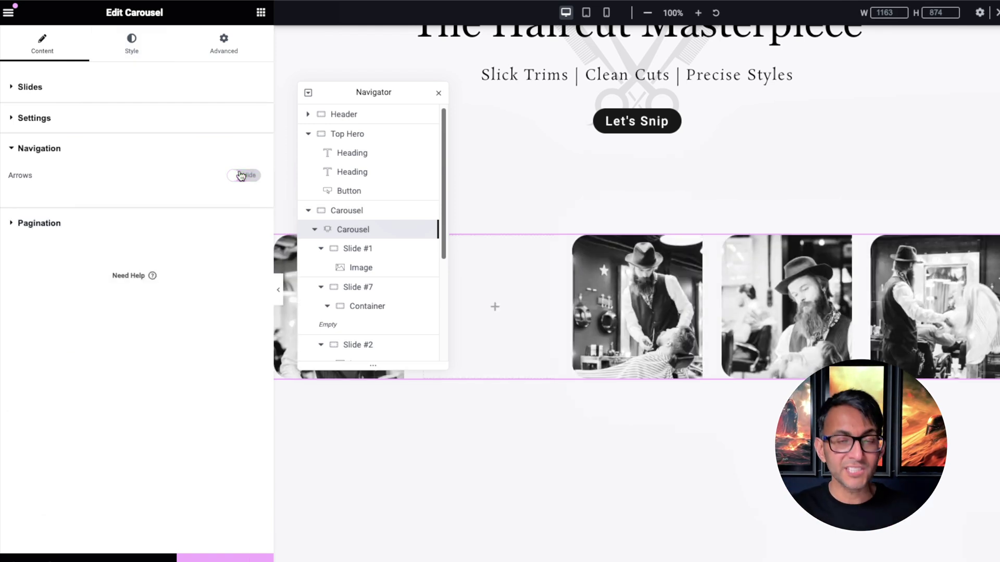
click(98, 123)
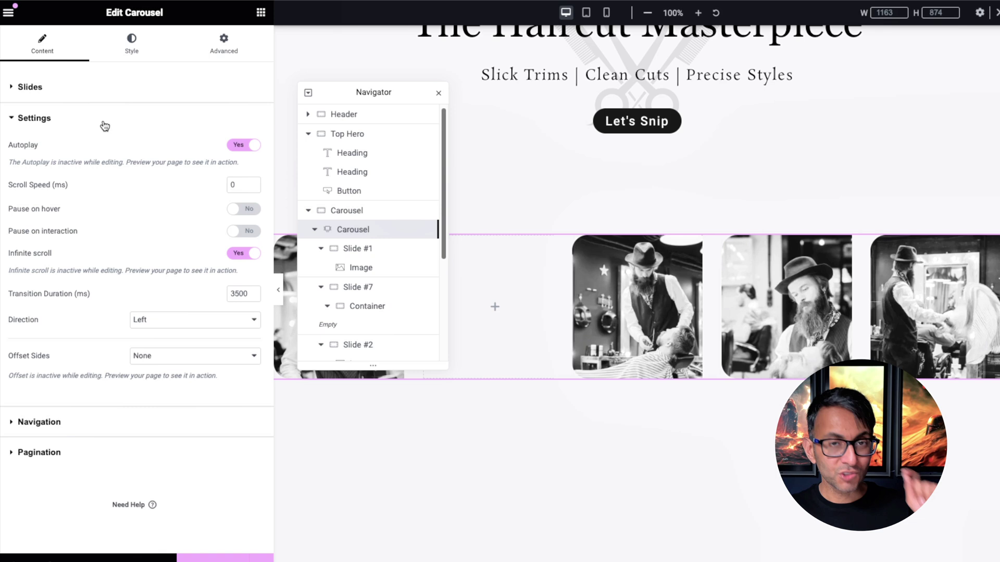
click(236, 186)
text(4000)
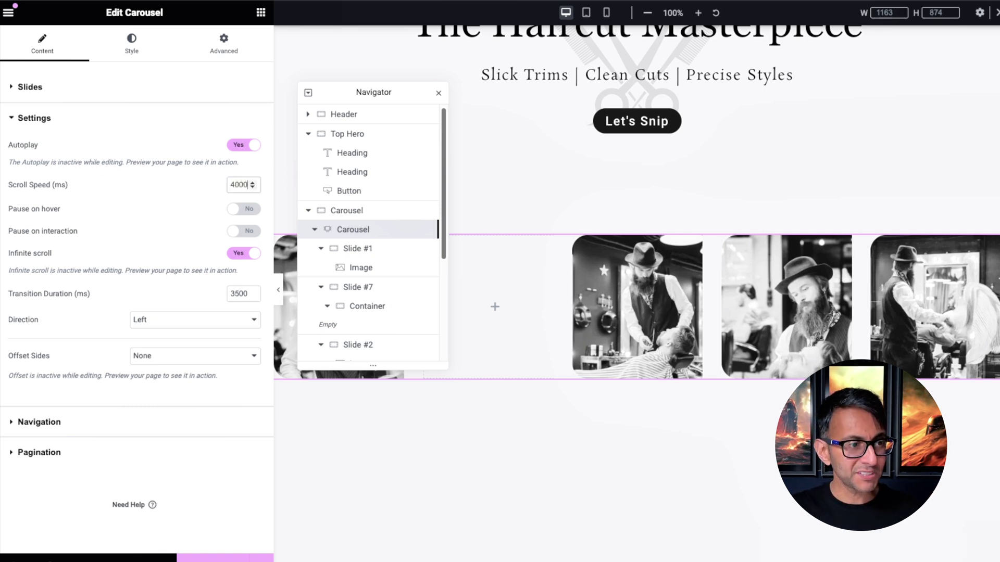
key(BackSpace)
key(BackSpace)
key(BackSpace)
key(BackSpace)
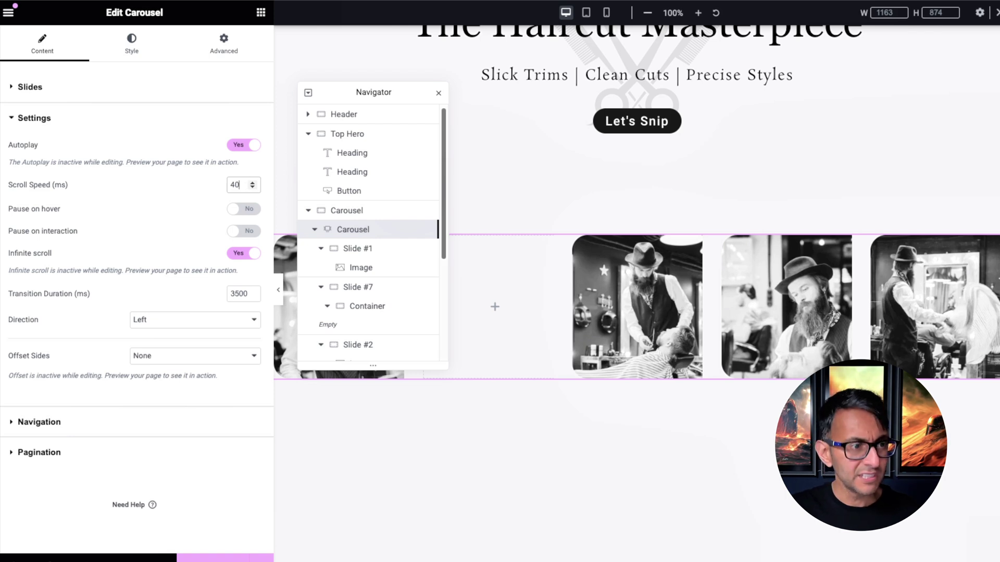
text(0)
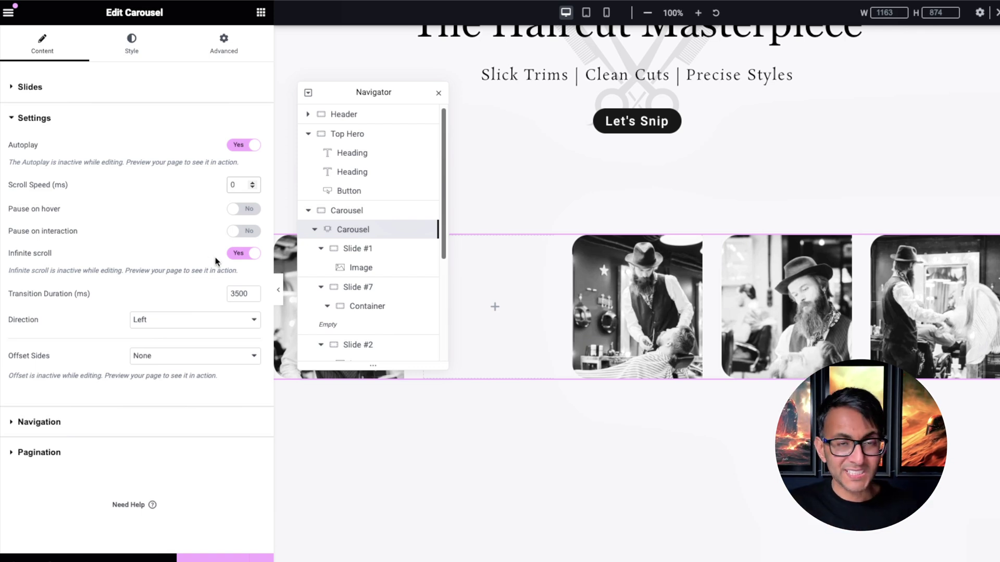
click(234, 293)
key(BackSpace)
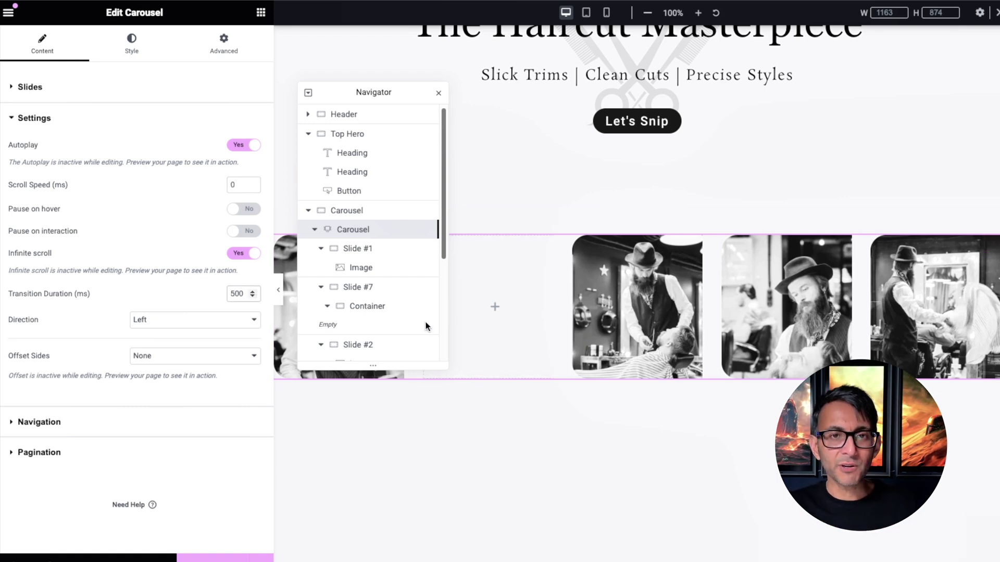
text(3)
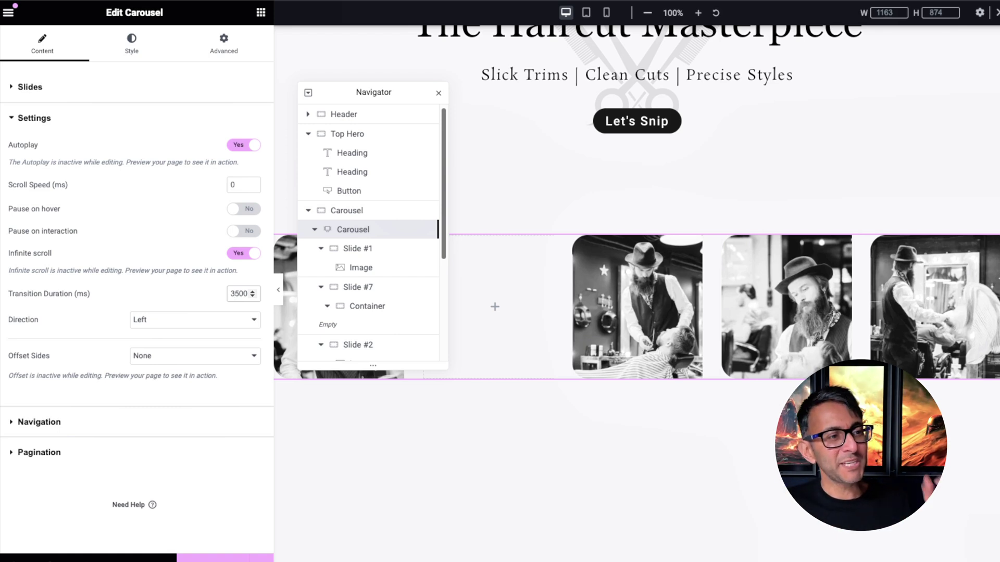
click(192, 320)
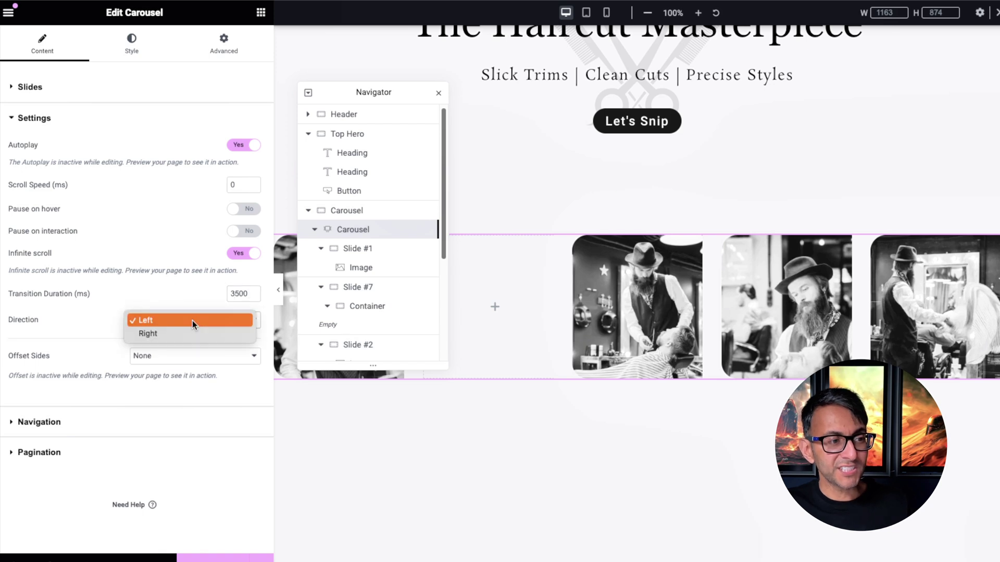
click(108, 332)
click(177, 356)
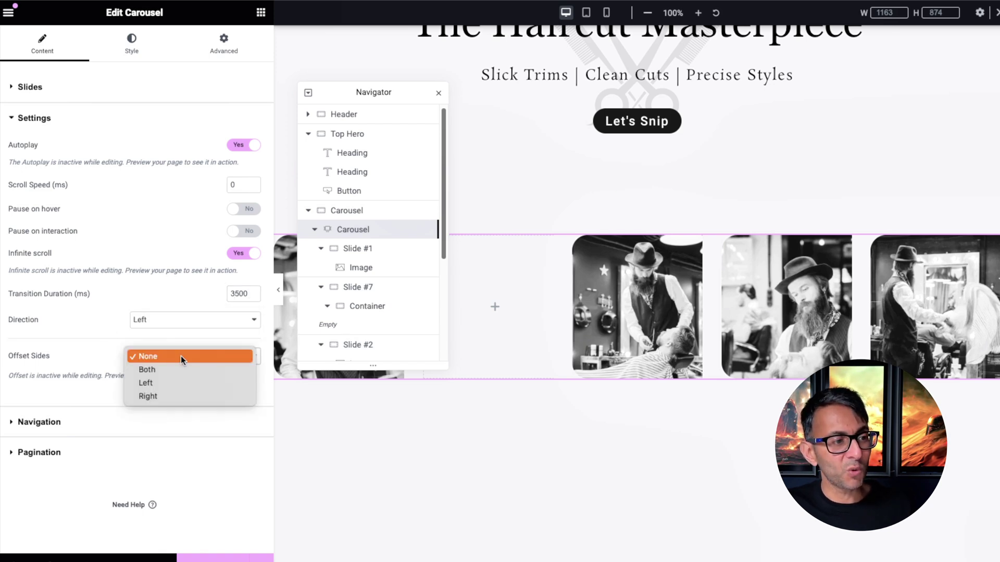
click(172, 358)
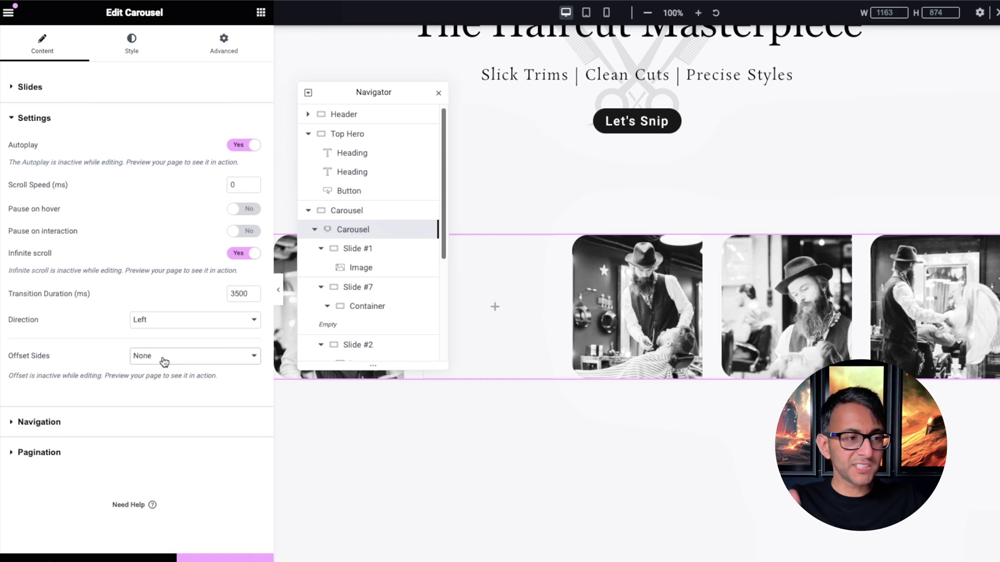
click(165, 359)
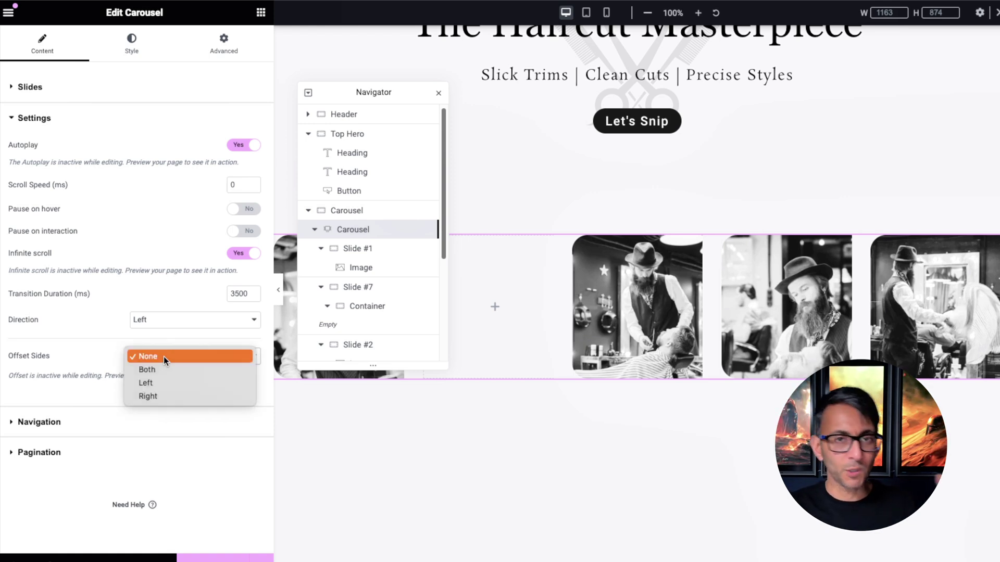
click(150, 383)
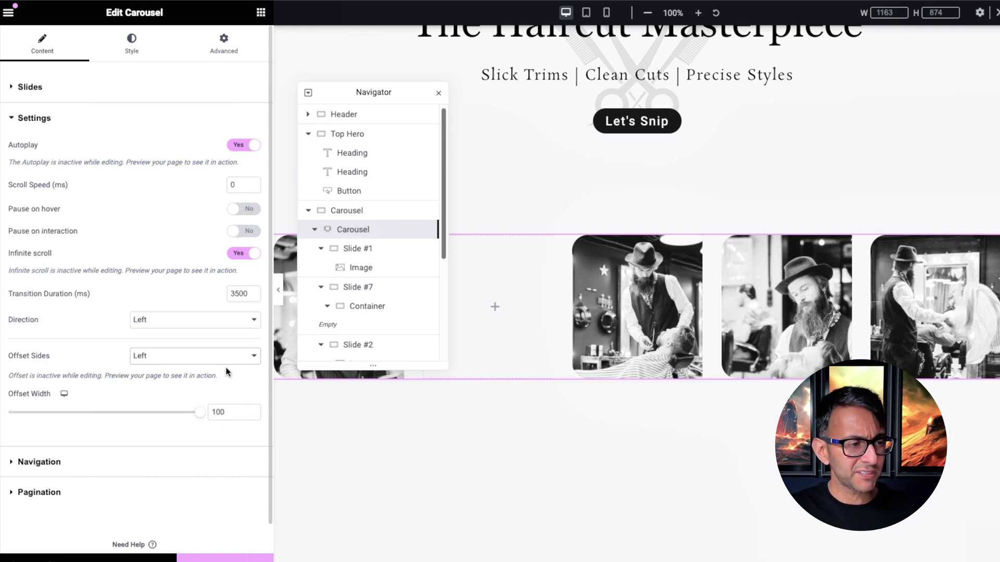
click(194, 356)
click(182, 332)
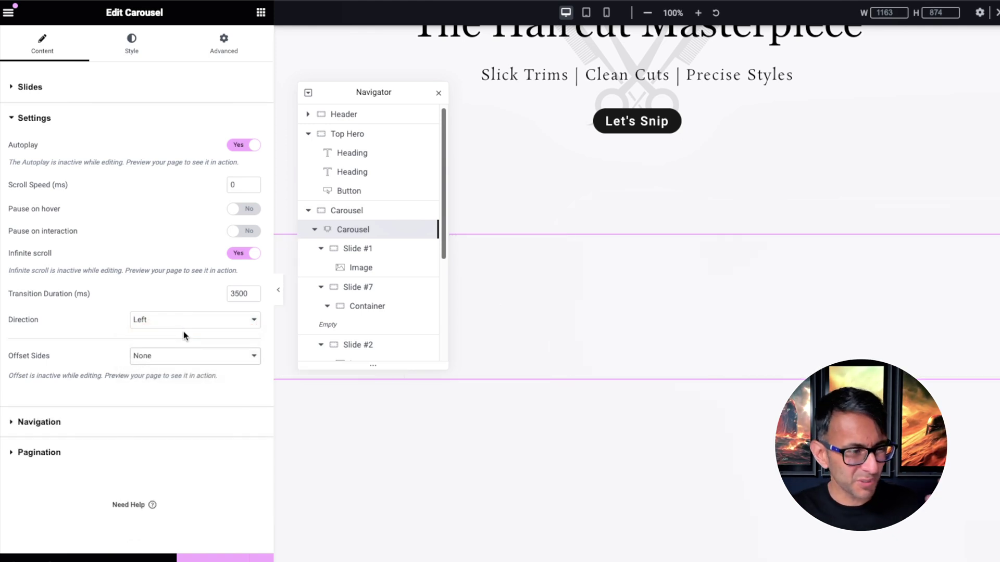
Reveal the carousel's Custom CSS code in the Advanced tab
click(224, 45)
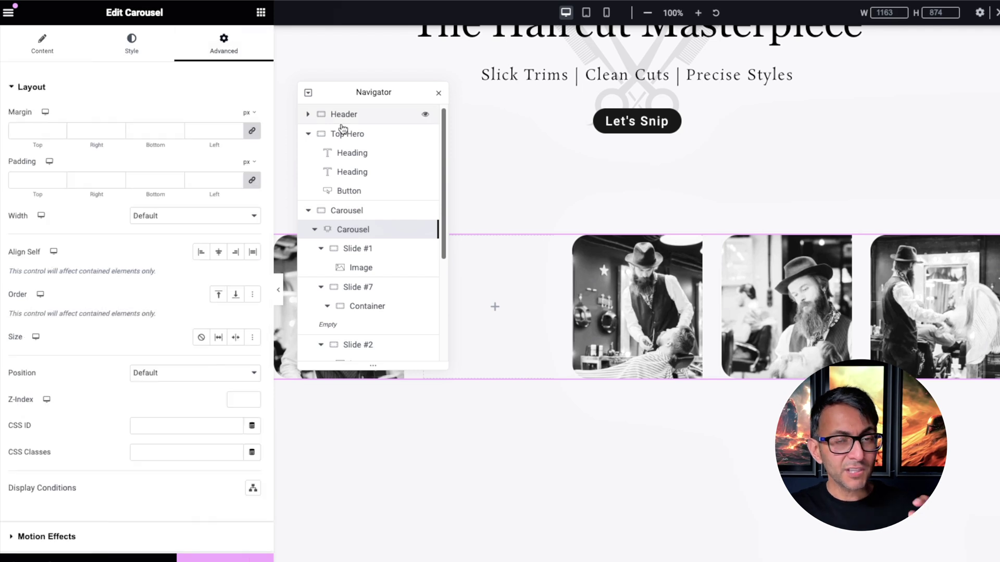
scroll(118, 448, down, 5)
click(116, 457)
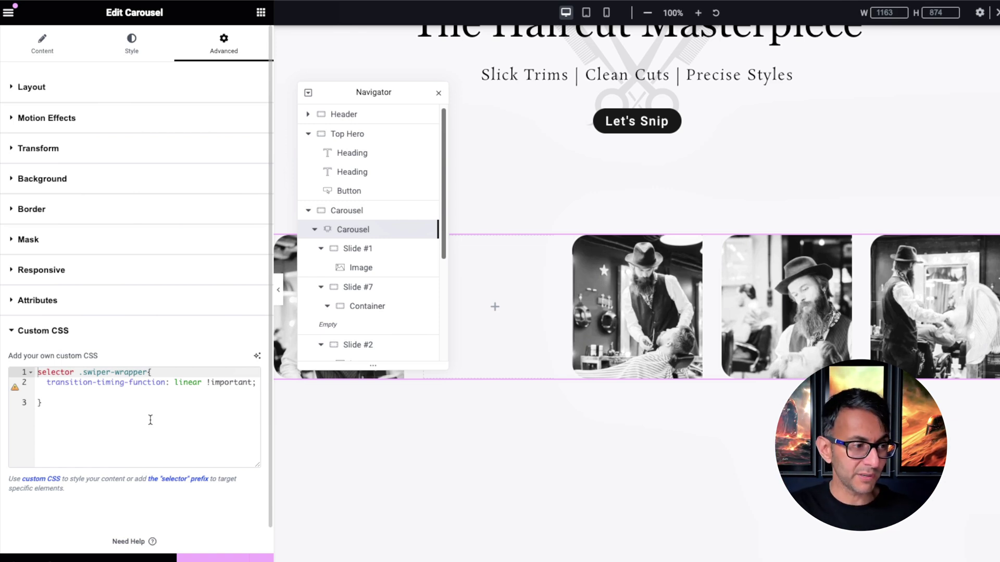
Delete the blank line in the .swiper-wrapper linear-timing rule and publish with Ctrl+S
click(140, 406)
click(89, 394)
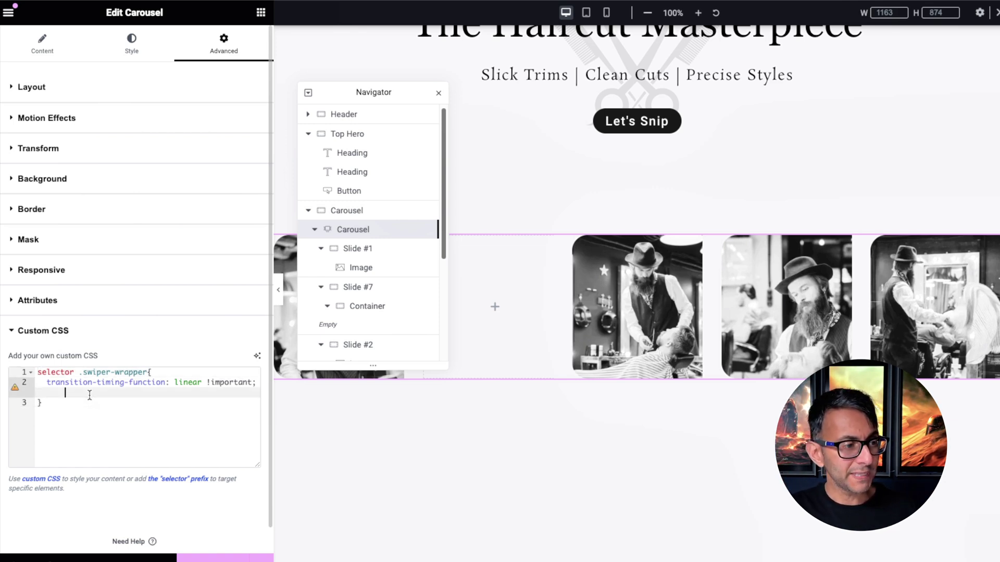
key(BackSpace)
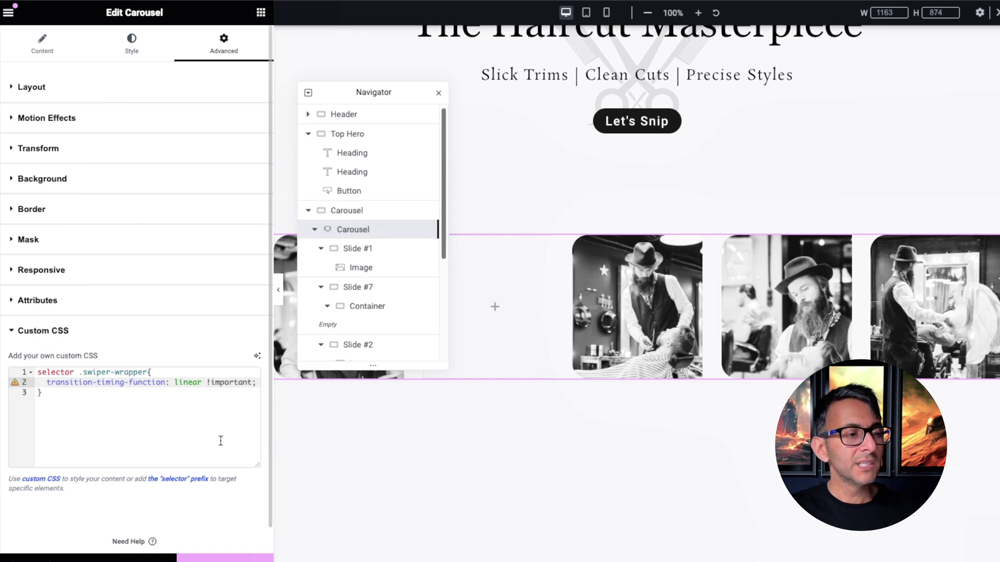
click(244, 402)
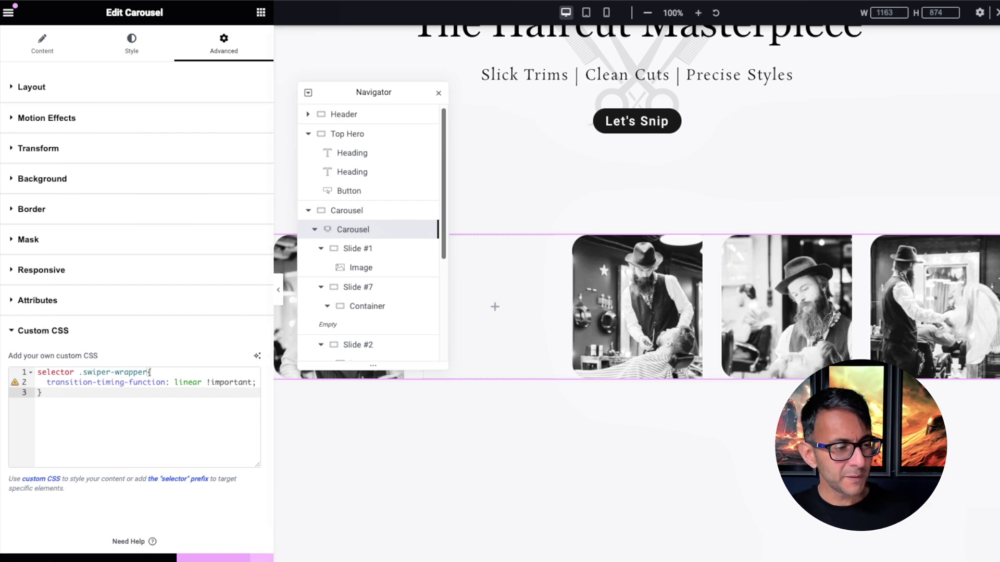
key(ctrl+s)
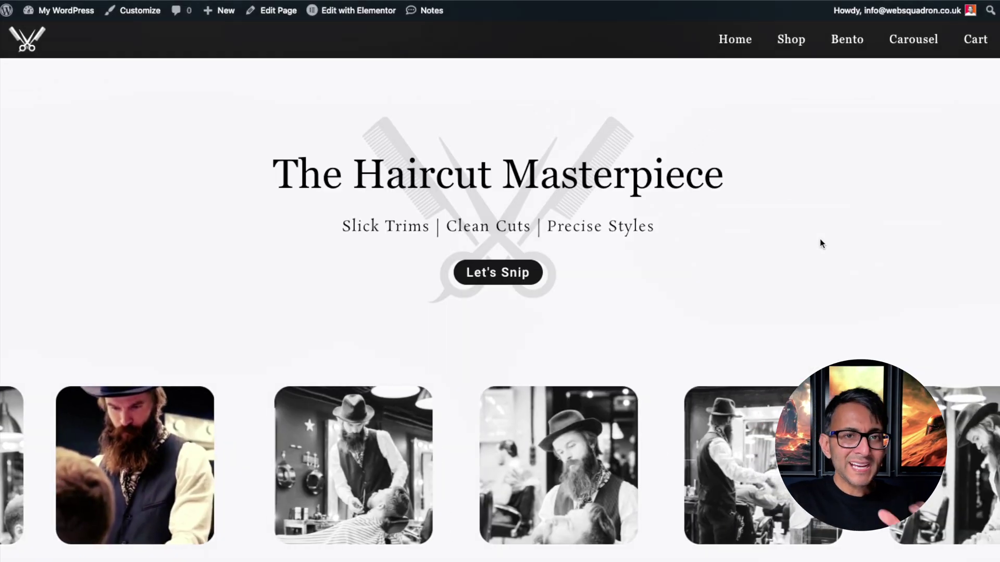